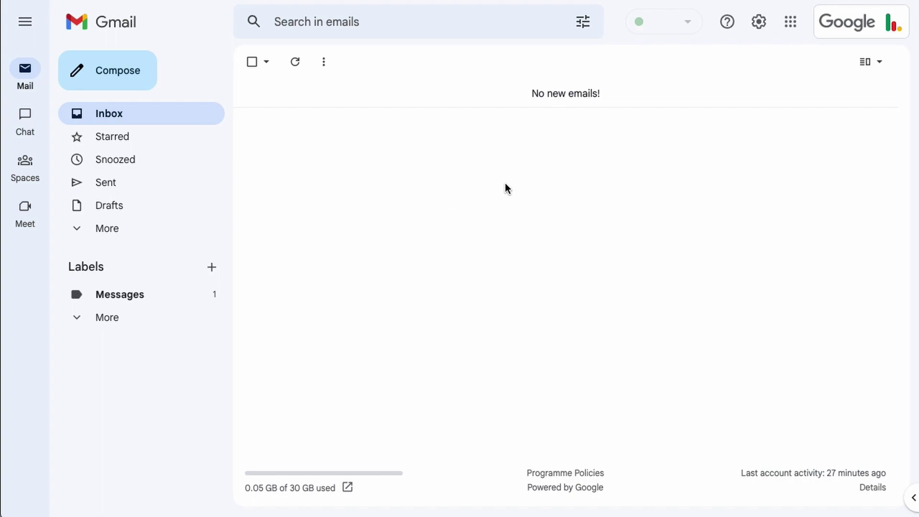
Step: Open Google Drive from the apps grid and show My Drive in grid view
{"action": "left_click", "coordinate": [790, 24]}
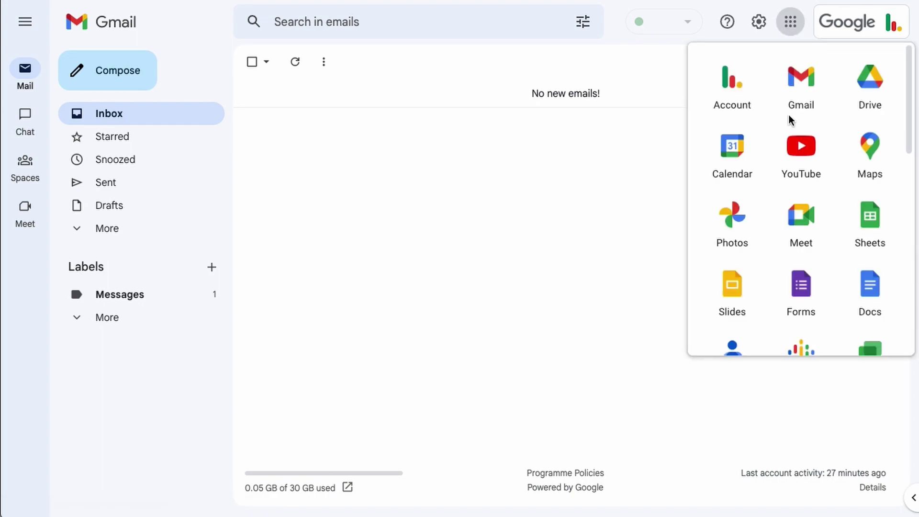
{"action": "left_click", "coordinate": [868, 86]}
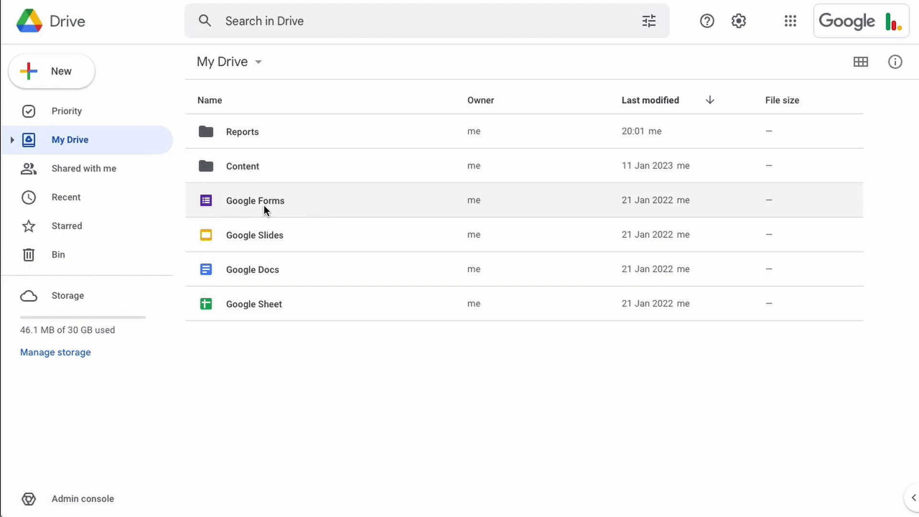
{"action": "left_click", "coordinate": [865, 65]}
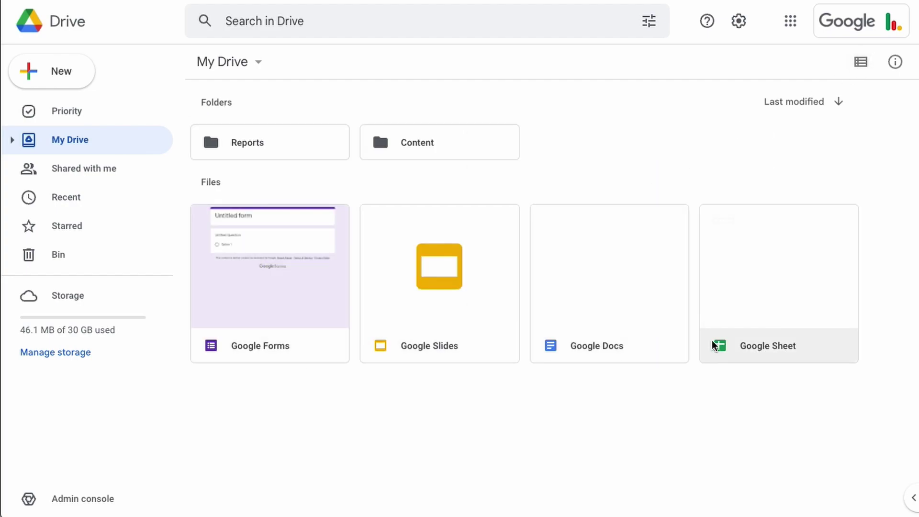
Step: Return My Drive to list view and create a new blank Google spreadsheet
{"action": "left_click", "coordinate": [861, 62]}
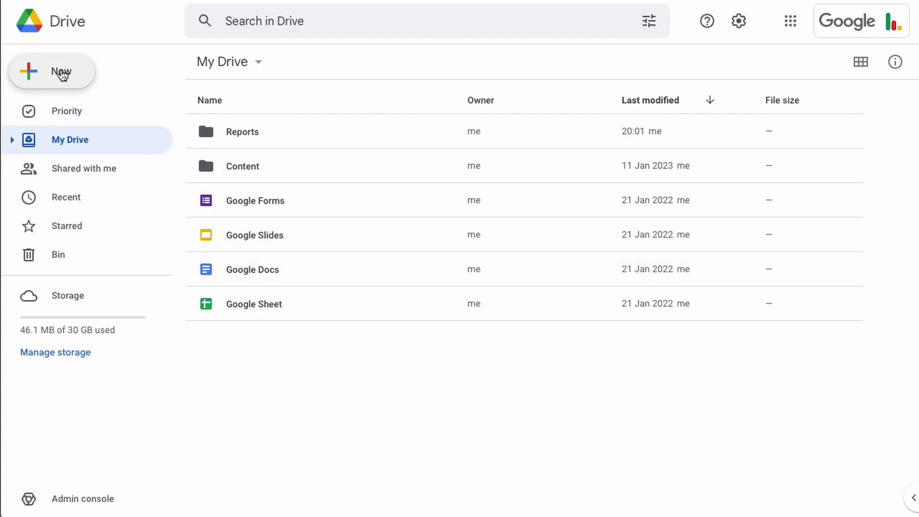
{"action": "left_click", "coordinate": [61, 74]}
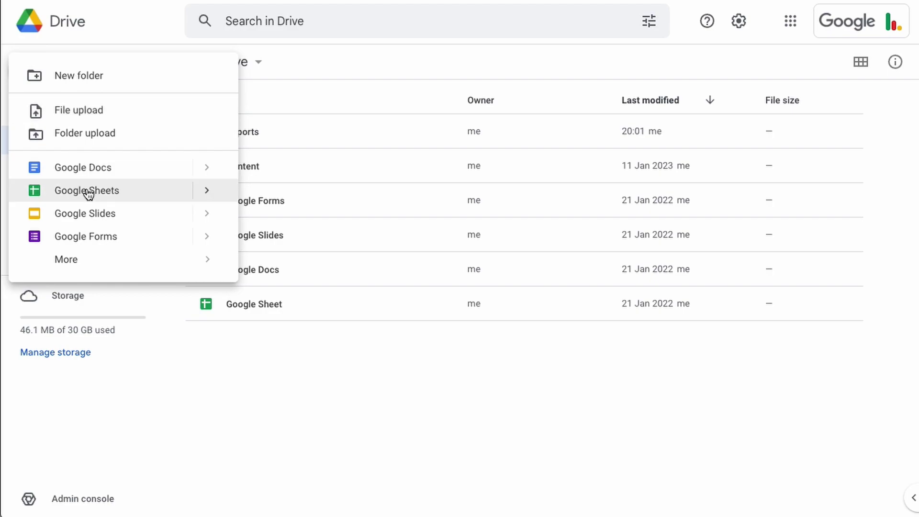
{"action": "left_click", "coordinate": [206, 191]}
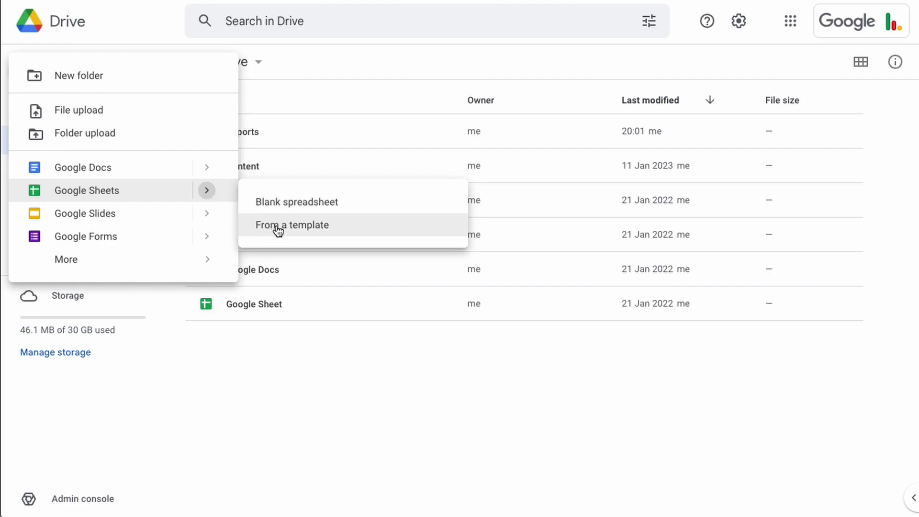
{"action": "left_click", "coordinate": [74, 191]}
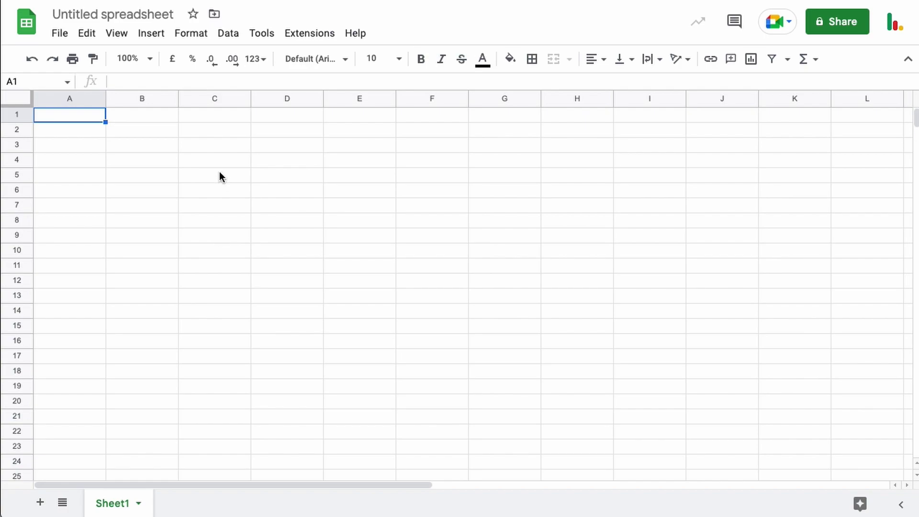
{"action": "left_click", "coordinate": [70, 38]}
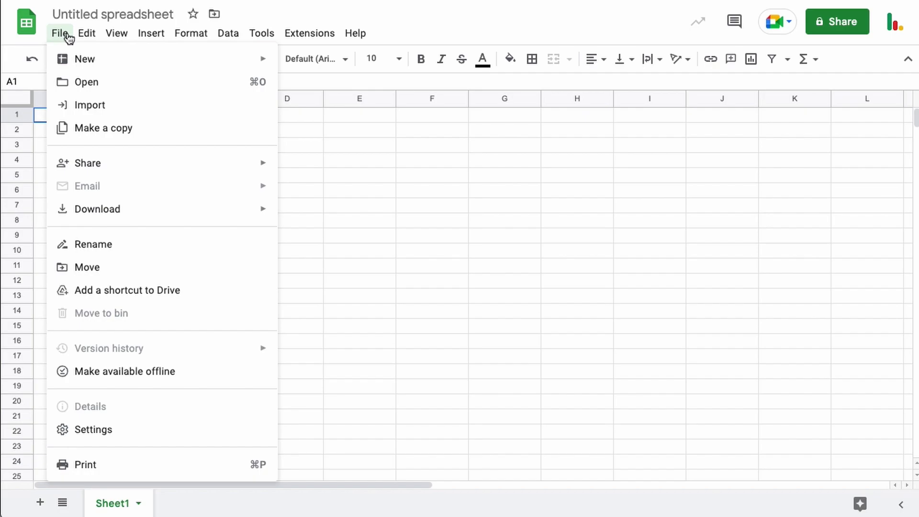
{"action": "mouse_move", "coordinate": [156, 37]}
{"action": "mouse_move", "coordinate": [188, 35]}
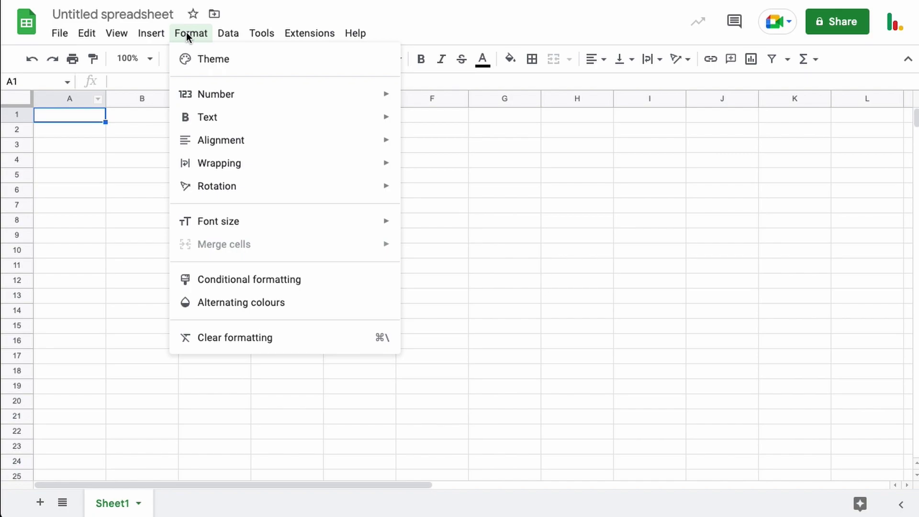
{"action": "mouse_move", "coordinate": [117, 33]}
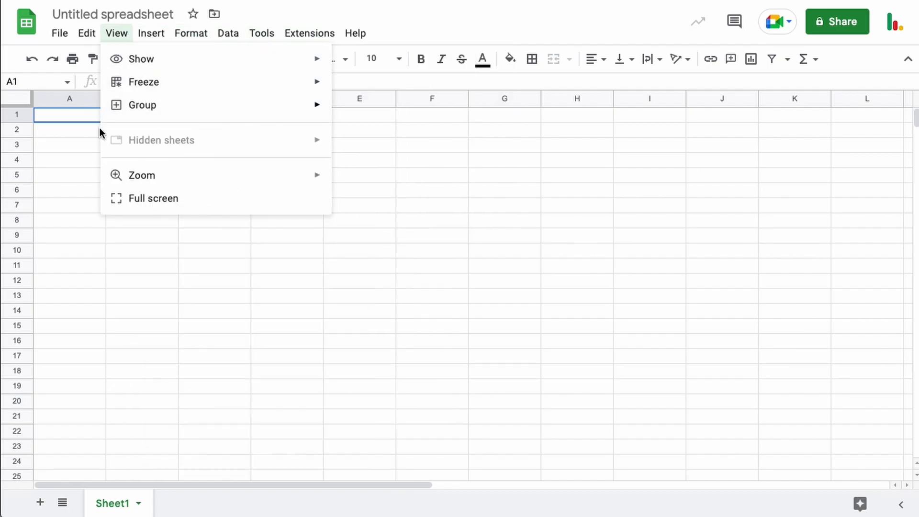
{"action": "left_click", "coordinate": [395, 256]}
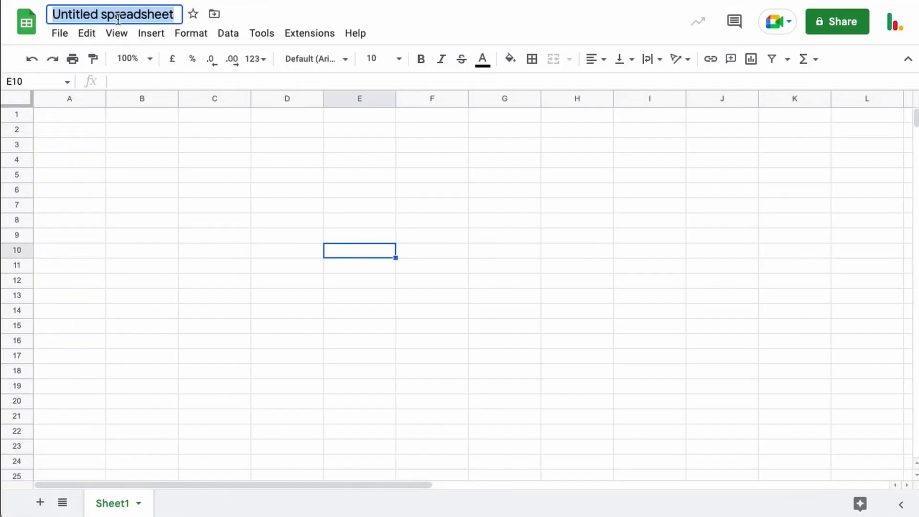
Step: Title the spreadsheet 'New Google Sheet' and switch to the next browser tab
{"action": "type", "text": "New Google Sheet"}
{"action": "key", "text": "Return"}
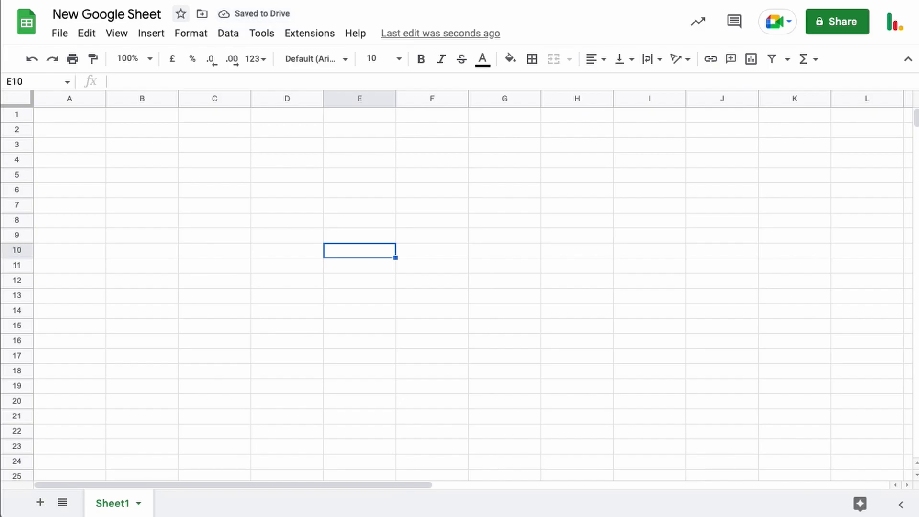
{"action": "key", "text": "ctrl+Tab"}
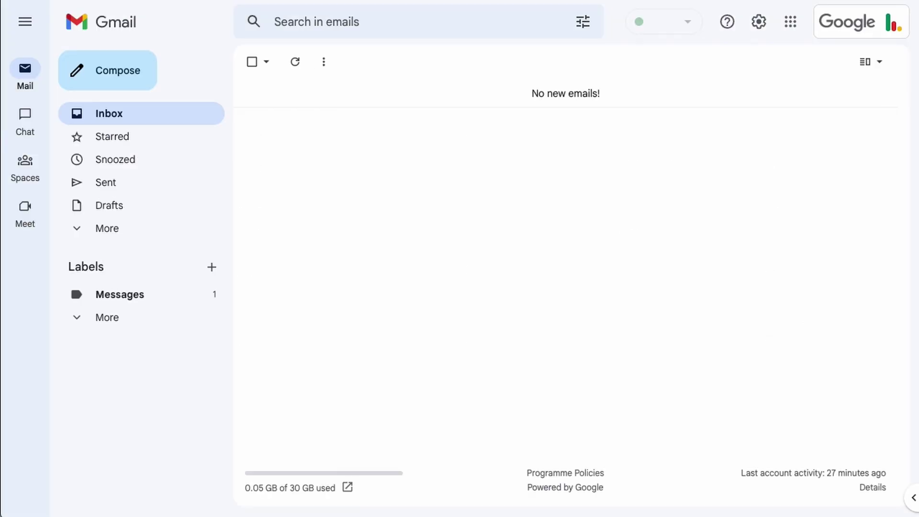
Step: From the Sheets home page, create a blank spreadsheet titled 'Second Sheet'
{"action": "left_click", "coordinate": [791, 22]}
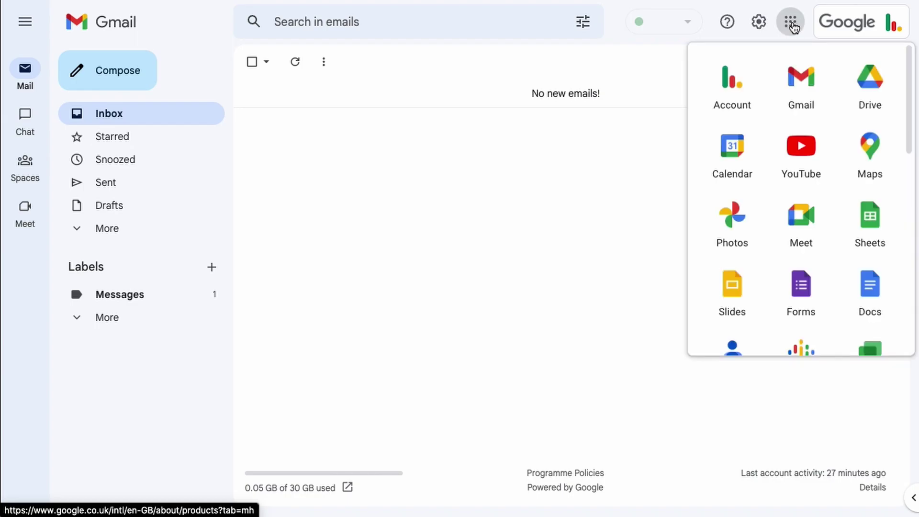
{"action": "left_click", "coordinate": [867, 222]}
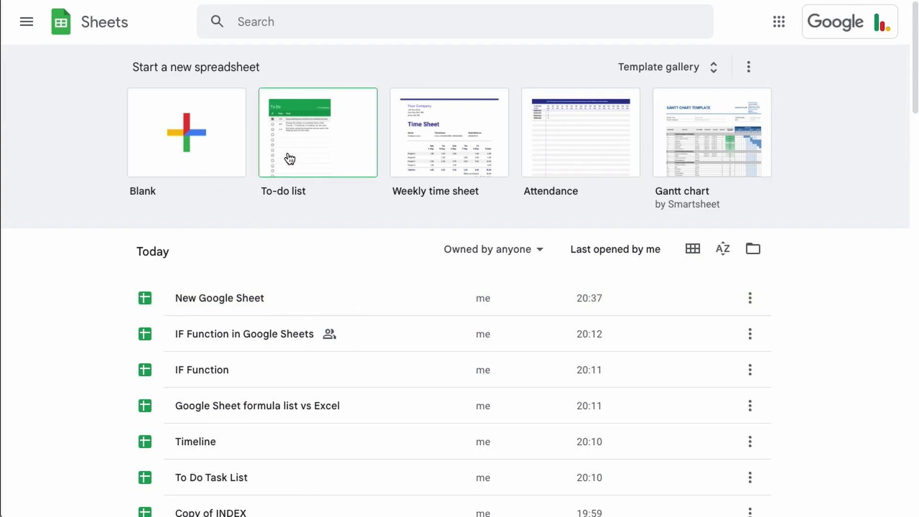
{"action": "left_click", "coordinate": [188, 131]}
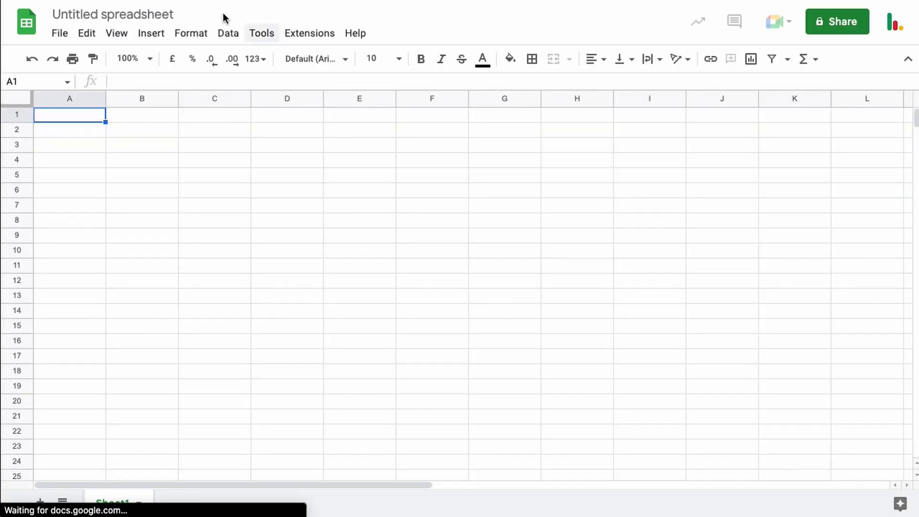
{"action": "left_click", "coordinate": [144, 14]}
{"action": "type", "text": "S"}
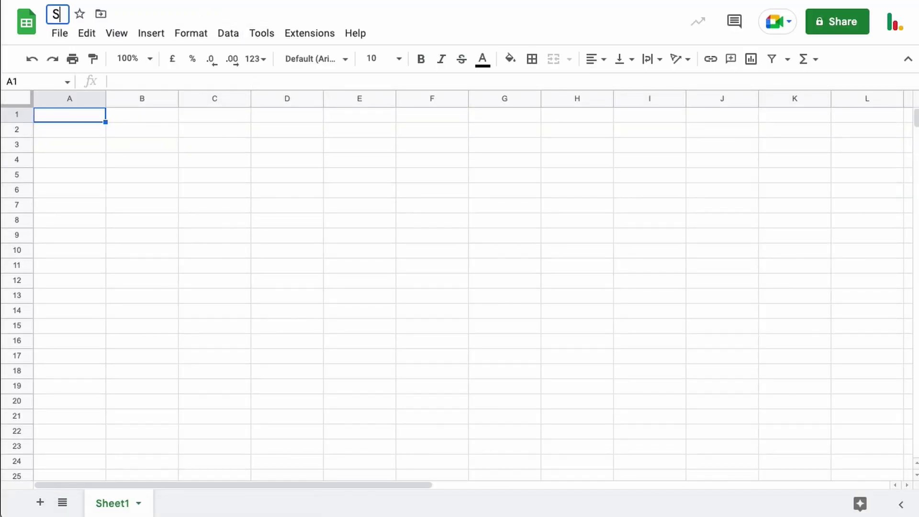
{"action": "type", "text": "econd She"}
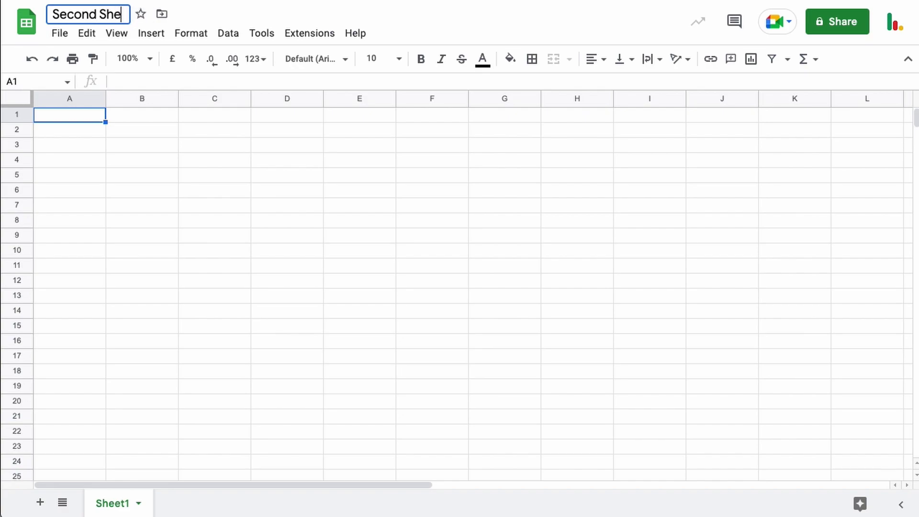
{"action": "type", "text": "et"}
{"action": "key", "text": "Return"}
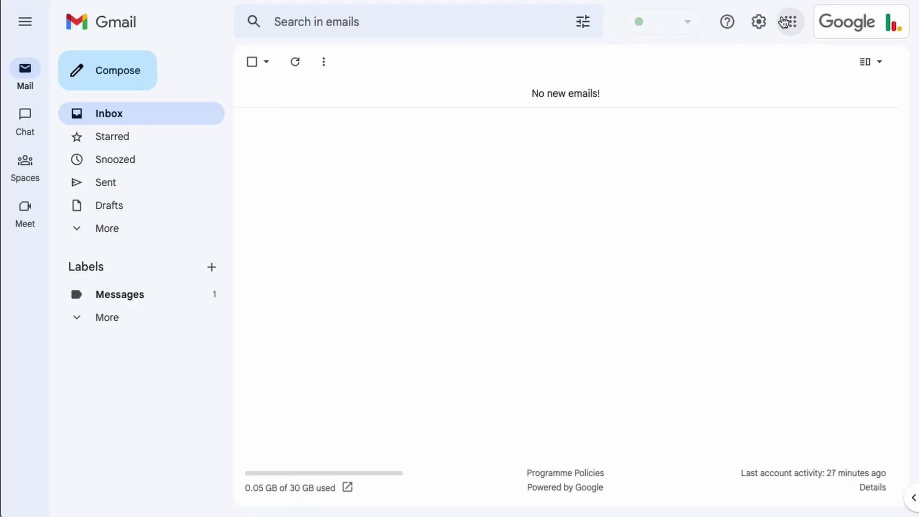
Step: Go to Google Drive and drag Second Sheet over the Content folder
{"action": "left_click", "coordinate": [790, 22]}
{"action": "left_click", "coordinate": [870, 81]}
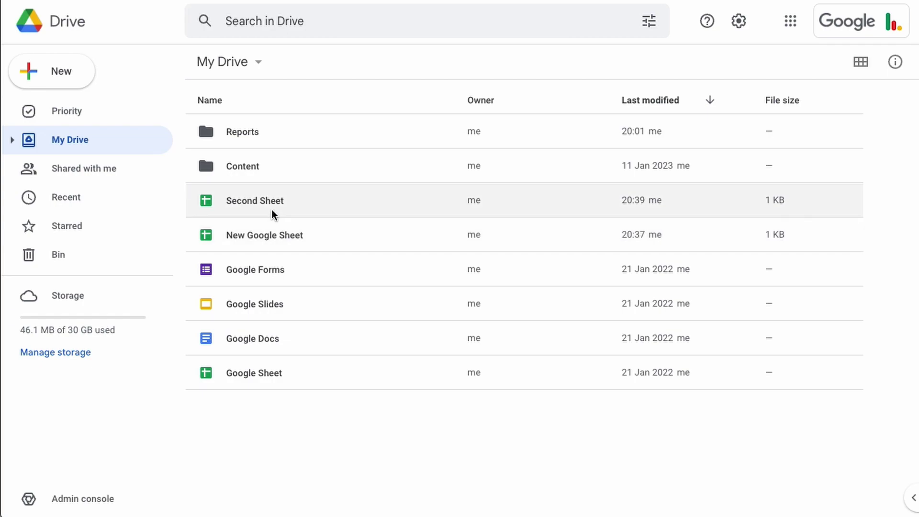
{"action": "left_click_drag", "start_coordinate": [273, 207], "coordinate": [248, 201]}
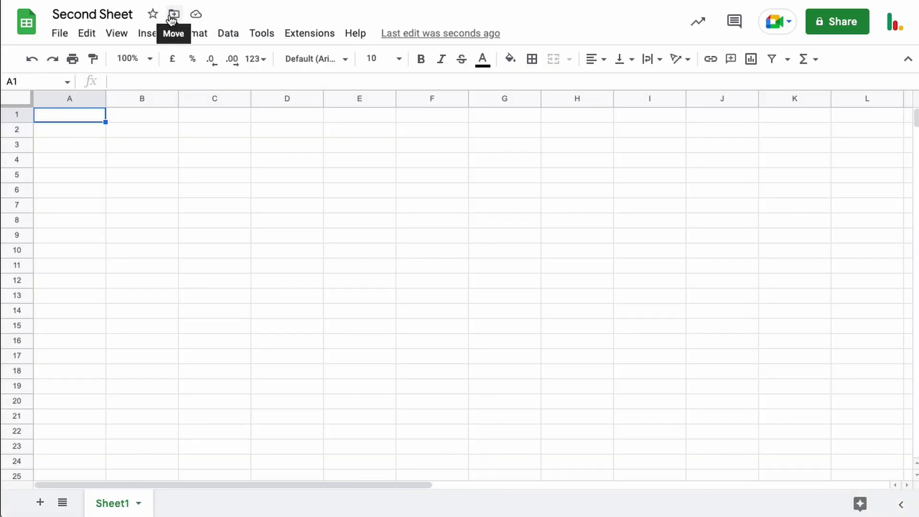
Step: Open Second Sheet's move options, browse the folder list, and back out of a new folder
{"action": "left_click", "coordinate": [172, 19]}
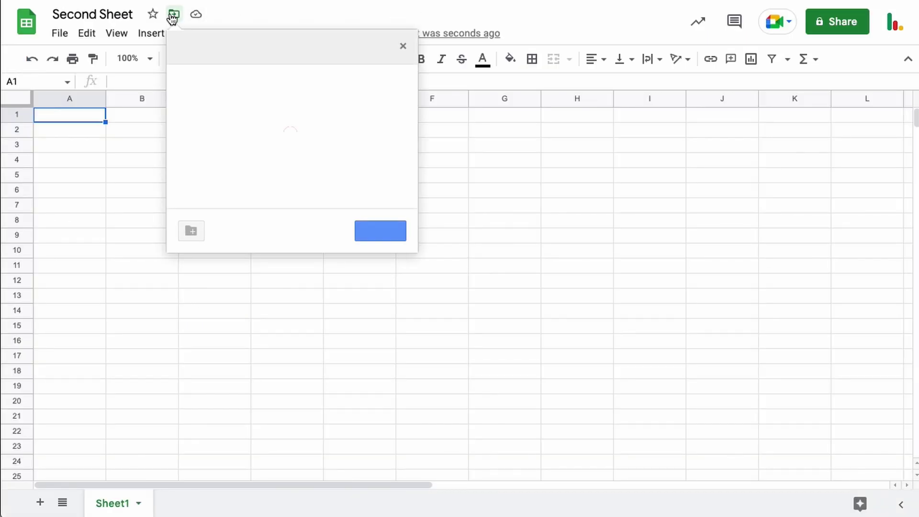
{"action": "scroll", "coordinate": [218, 178], "scroll_direction": "down", "scroll_amount": 3}
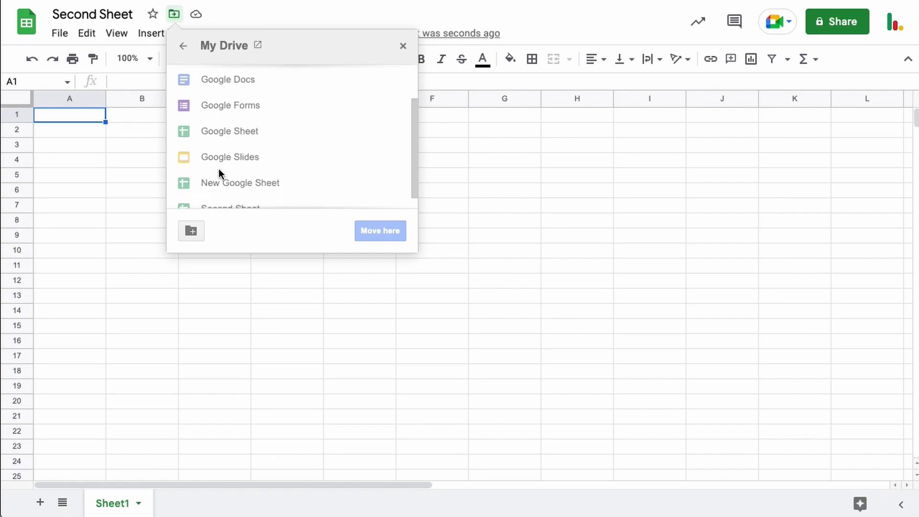
{"action": "scroll", "coordinate": [214, 180], "scroll_direction": "up", "scroll_amount": 3}
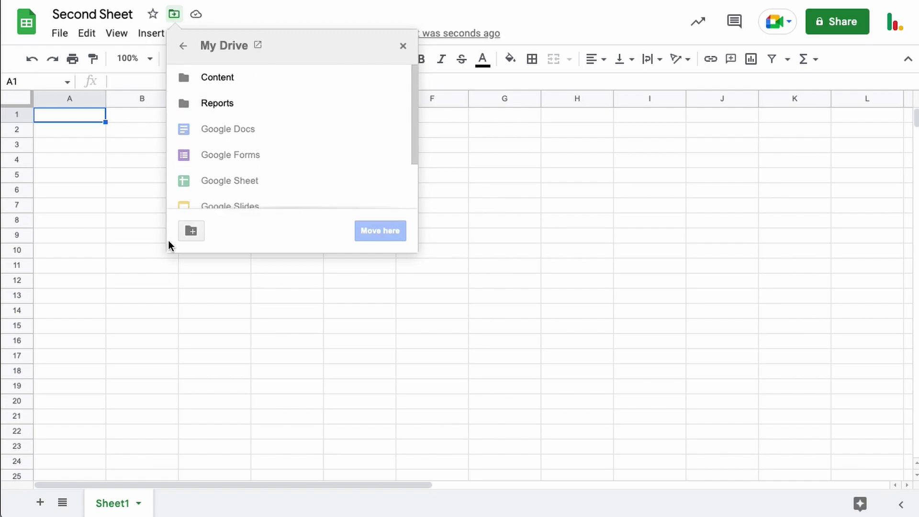
{"action": "left_click", "coordinate": [191, 231]}
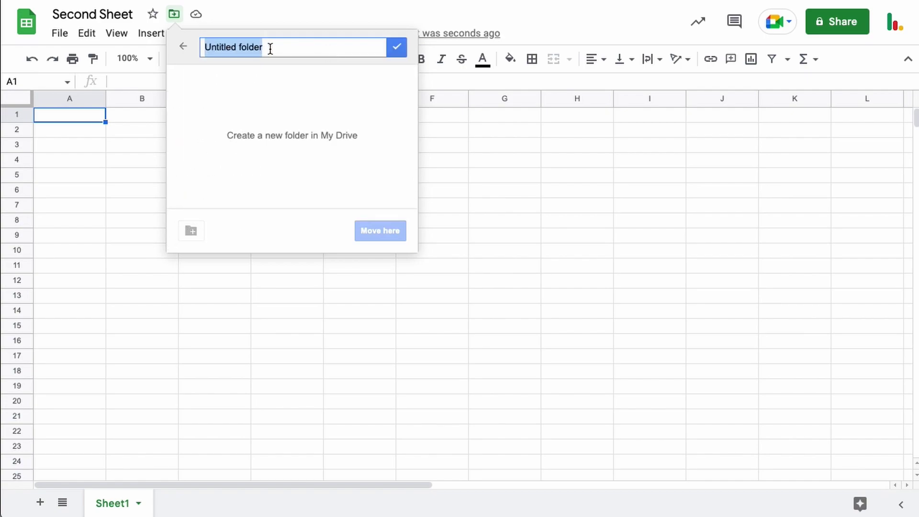
{"action": "left_click", "coordinate": [184, 48]}
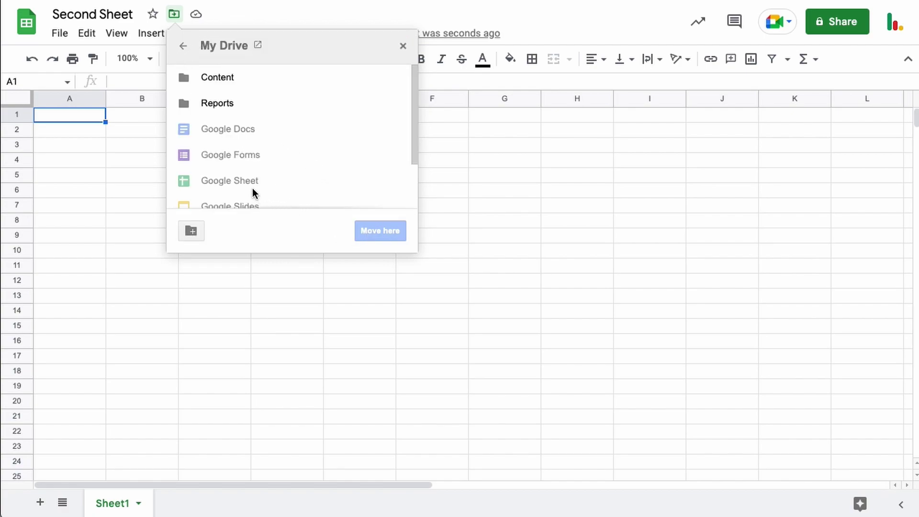
Step: Dismiss the move options, then review and close the single-version history
{"action": "left_click", "coordinate": [137, 145]}
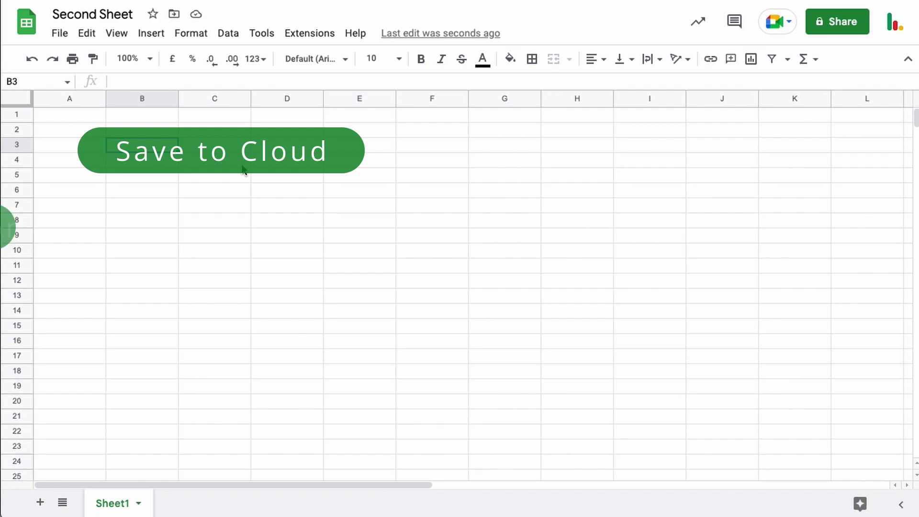
{"action": "left_click", "coordinate": [421, 35]}
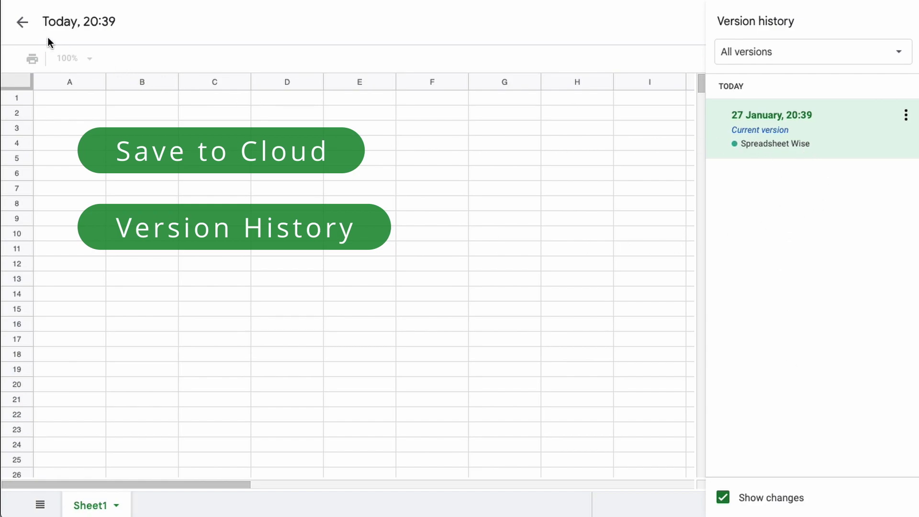
{"action": "left_click", "coordinate": [22, 26]}
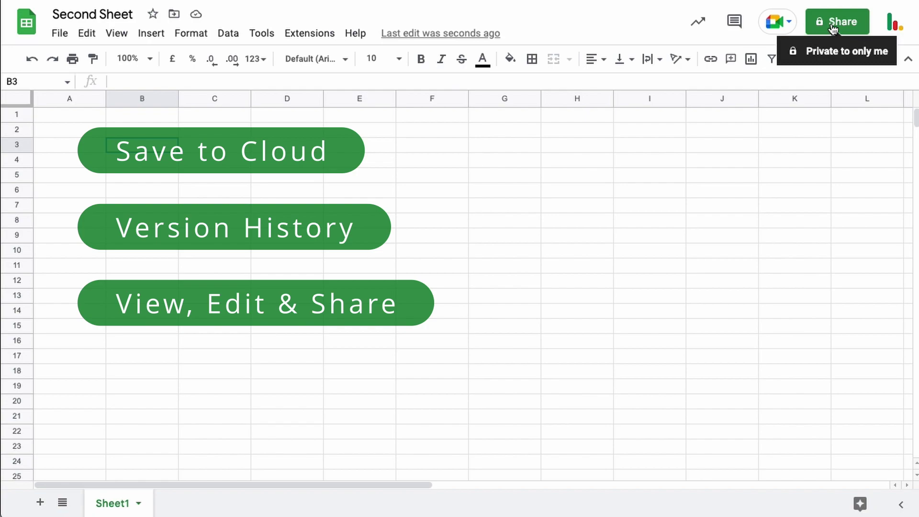
{"action": "left_click", "coordinate": [218, 163]}
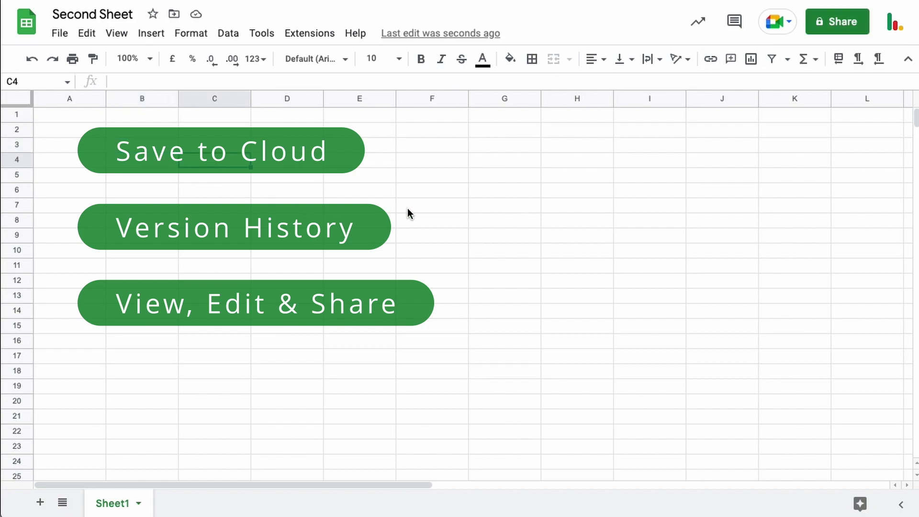
{"action": "left_click", "coordinate": [374, 176]}
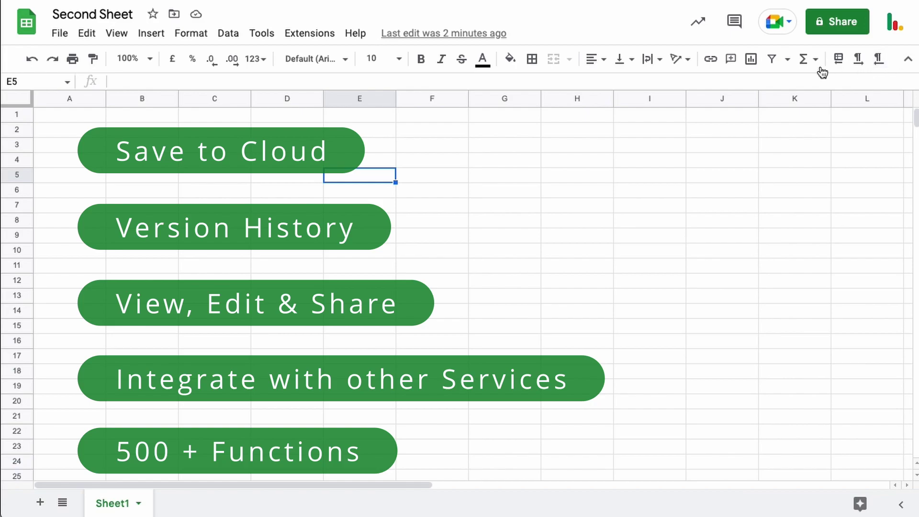
Step: Scroll through All functions in the Σ Functions list, then close it
{"action": "left_click", "coordinate": [806, 60]}
{"action": "mouse_move", "coordinate": [747, 212]}
{"action": "scroll", "coordinate": [560, 208], "scroll_direction": "down", "scroll_amount": 20}
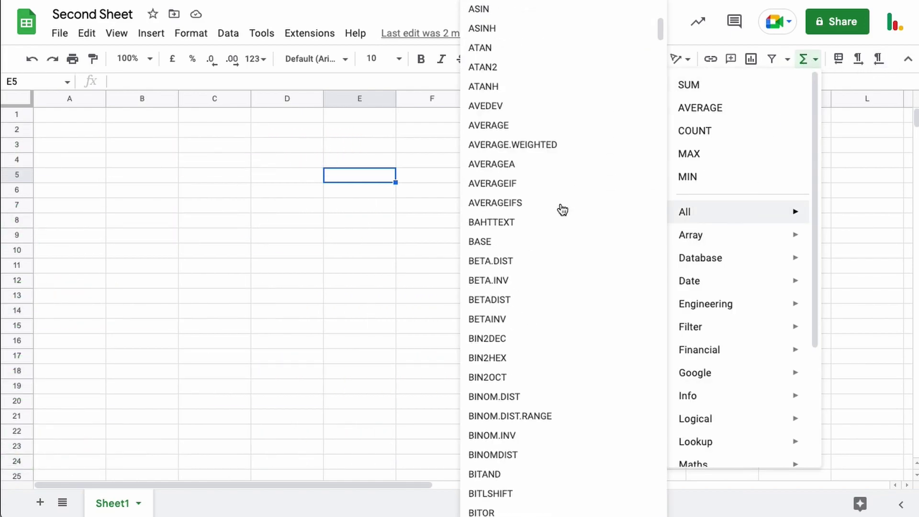
{"action": "scroll", "coordinate": [563, 210], "scroll_direction": "down", "scroll_amount": 20}
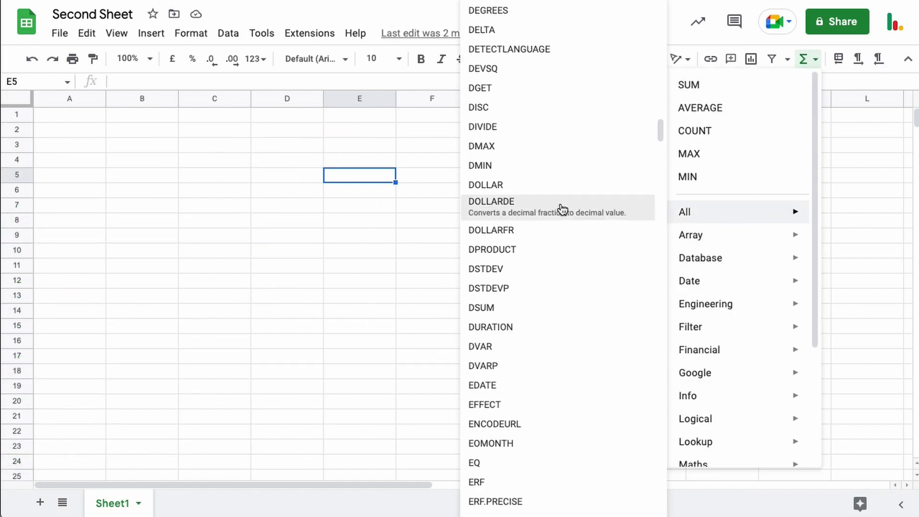
{"action": "scroll", "coordinate": [563, 210], "scroll_direction": "down", "scroll_amount": 15}
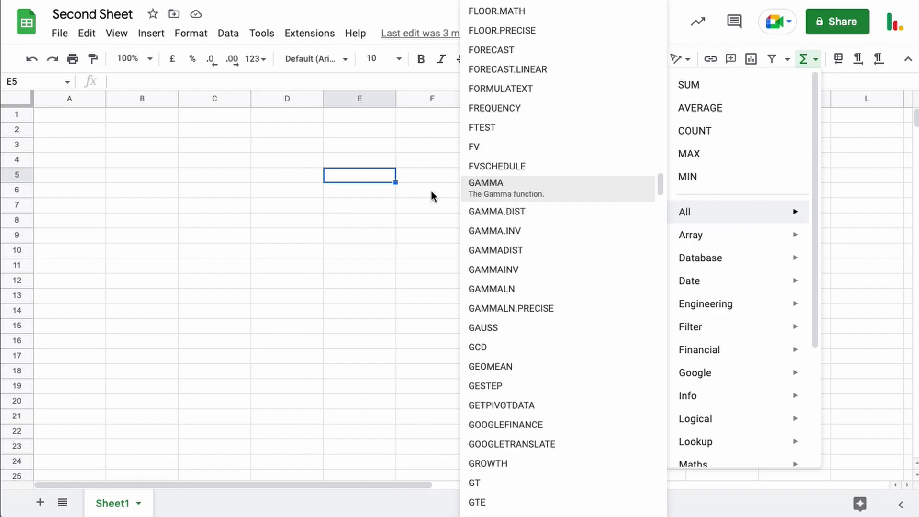
{"action": "left_click", "coordinate": [395, 189]}
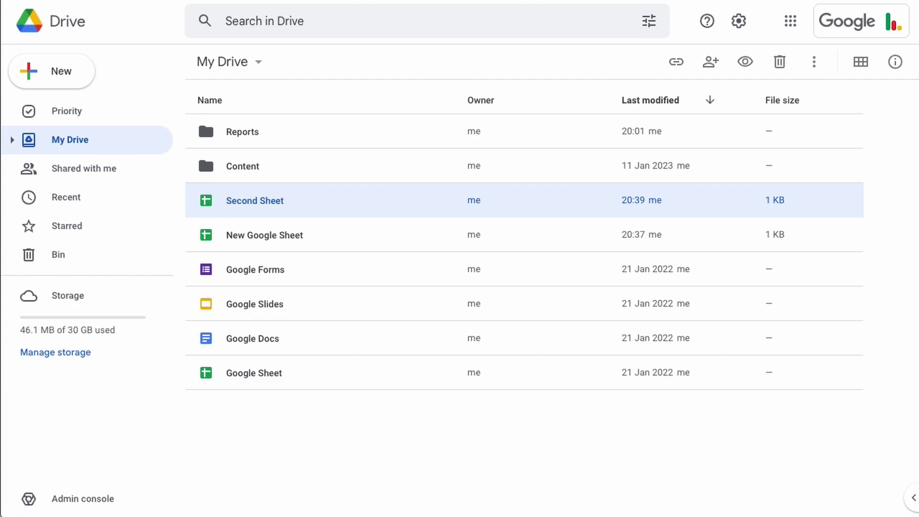
Step: Upload Excel File.xlsx into My Drive and select the new row
{"action": "left_click_drag", "start_coordinate": [564, 516], "coordinate": [563, 374]}
{"action": "mouse_move", "coordinate": [564, 370]}
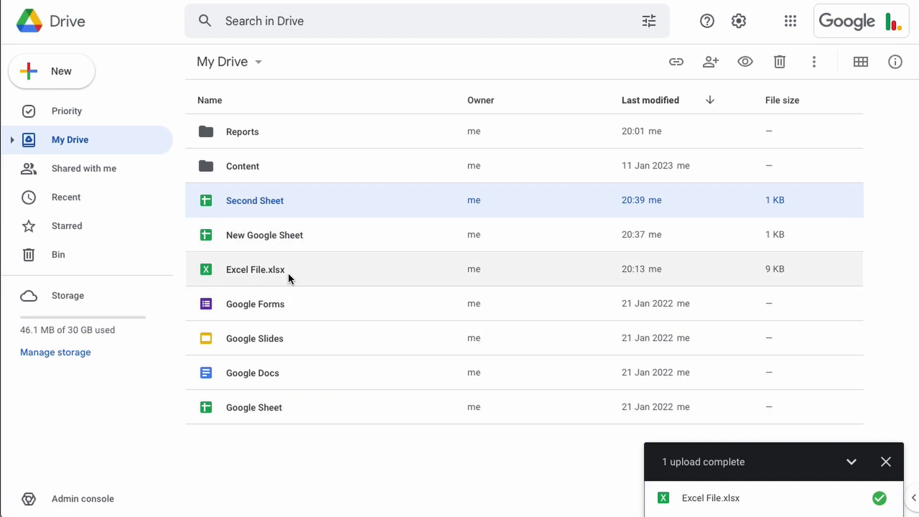
{"action": "left_click", "coordinate": [259, 271]}
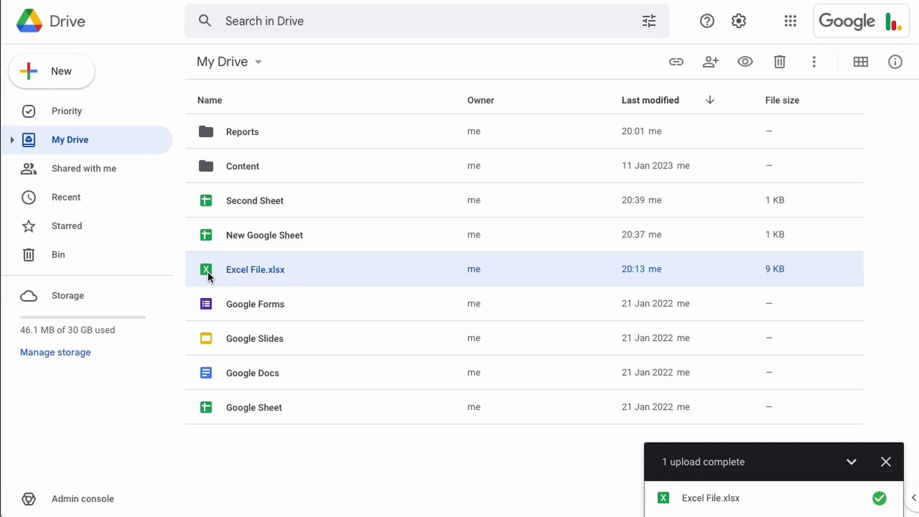
Step: Open Excel File.xlsx in Google Sheets and show its File menu options
{"action": "double_click", "coordinate": [304, 275]}
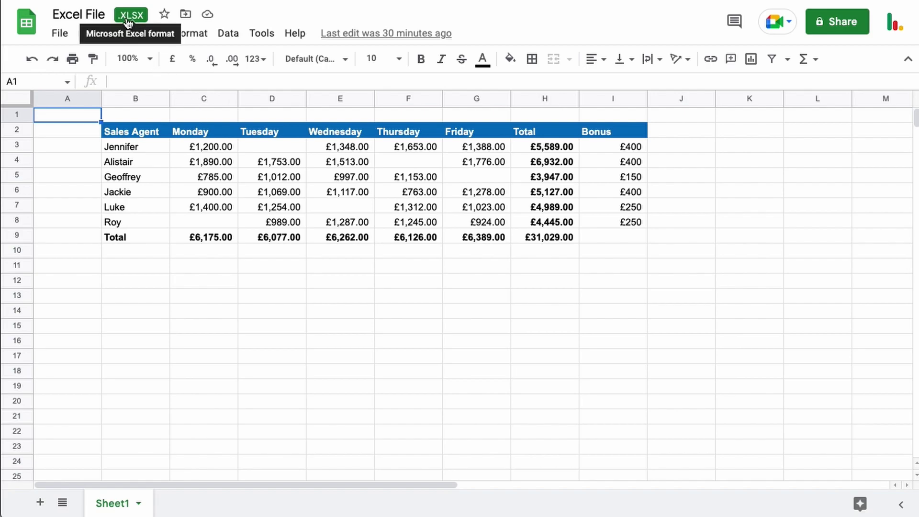
{"action": "left_click", "coordinate": [60, 34]}
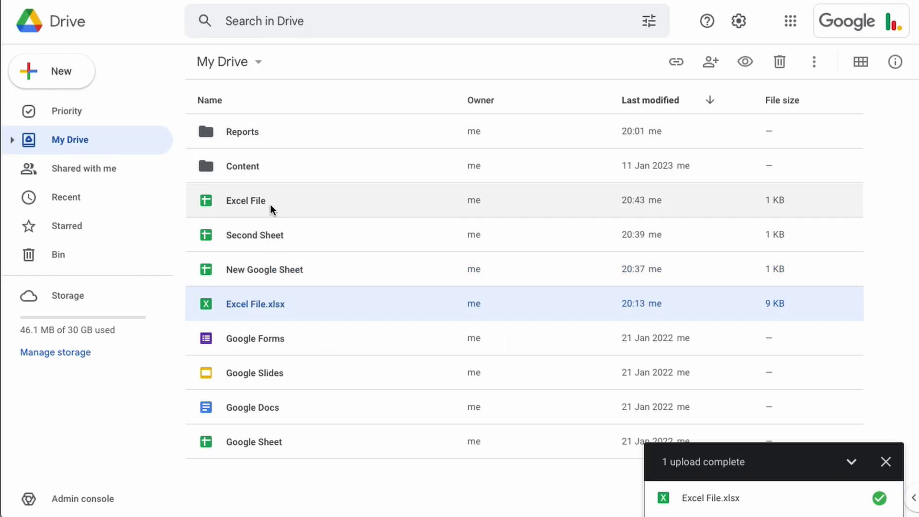
Step: Compare the converted Excel File sheet with Excel File.xlsx, then upload and preview Excel File.csv
{"action": "left_click", "coordinate": [278, 205]}
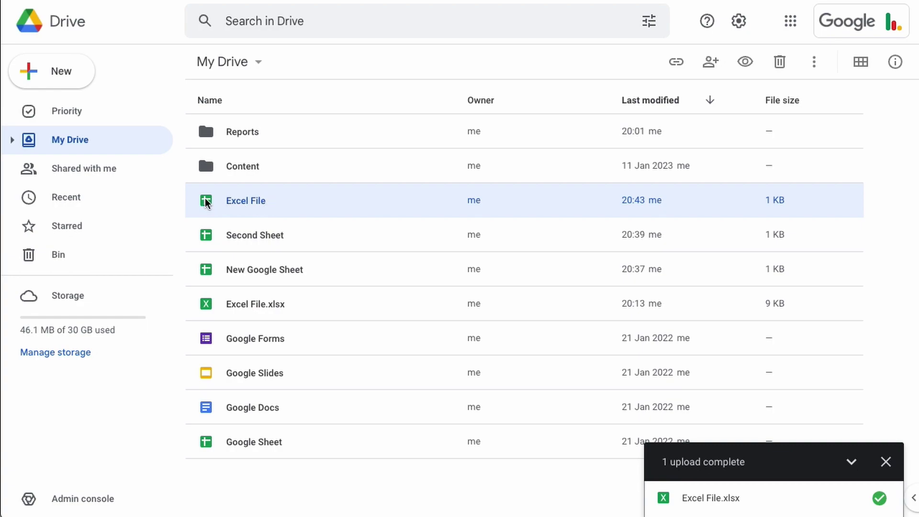
{"action": "left_click", "coordinate": [297, 310]}
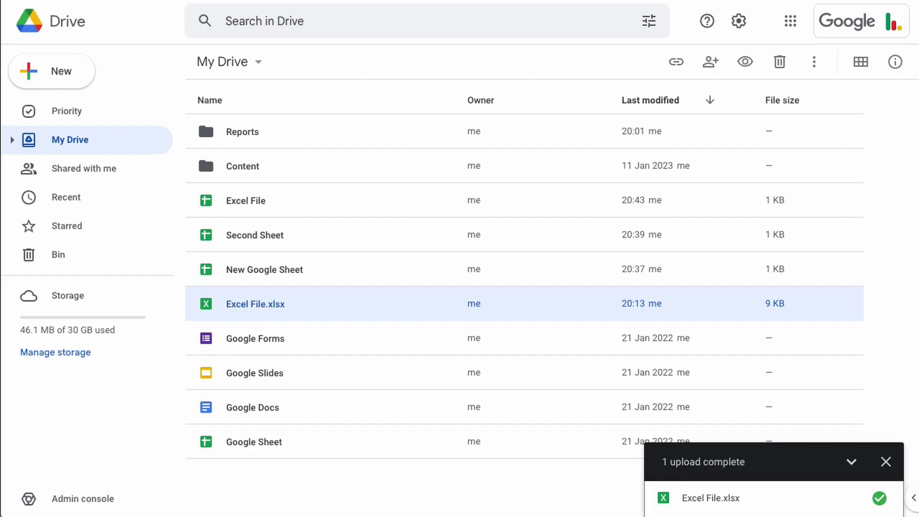
{"action": "left_click_drag", "start_coordinate": [205, 151], "coordinate": [493, 276]}
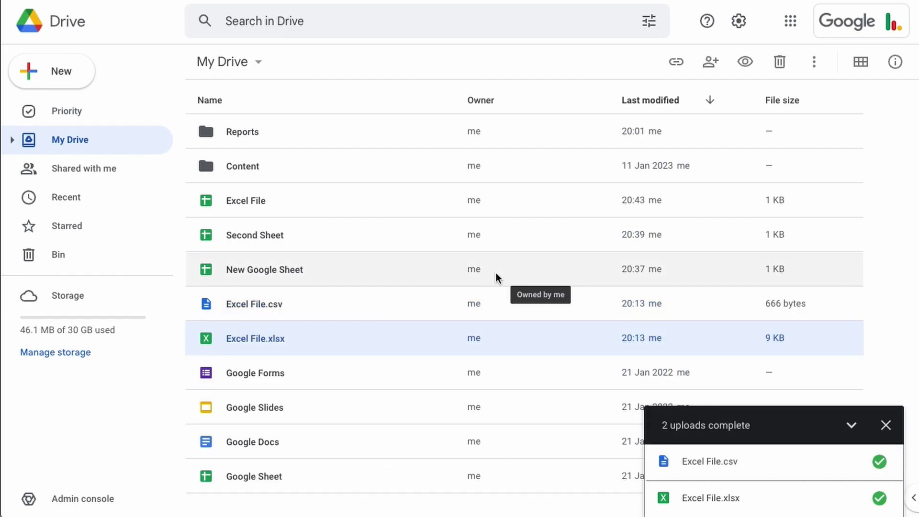
{"action": "double_click", "coordinate": [298, 309]}
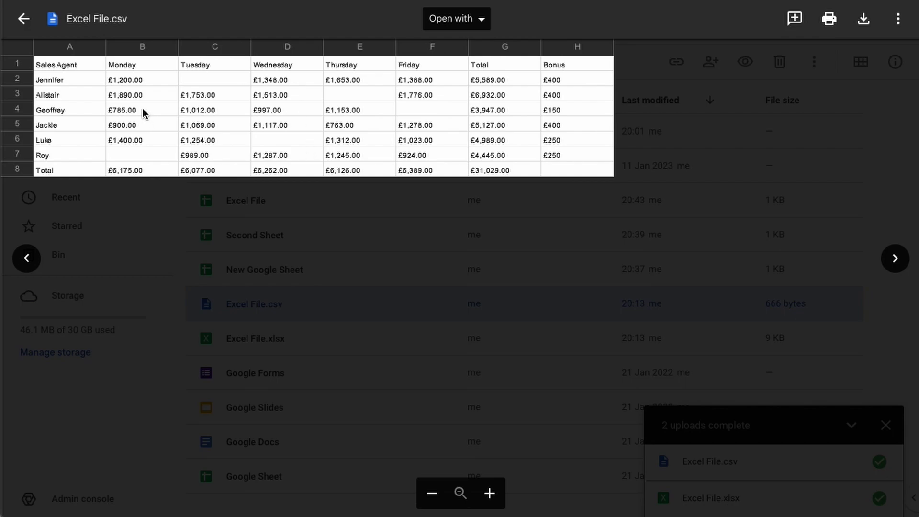
Step: Turn on the Drive setting that converts uploads to Google editor format
{"action": "left_click", "coordinate": [21, 26]}
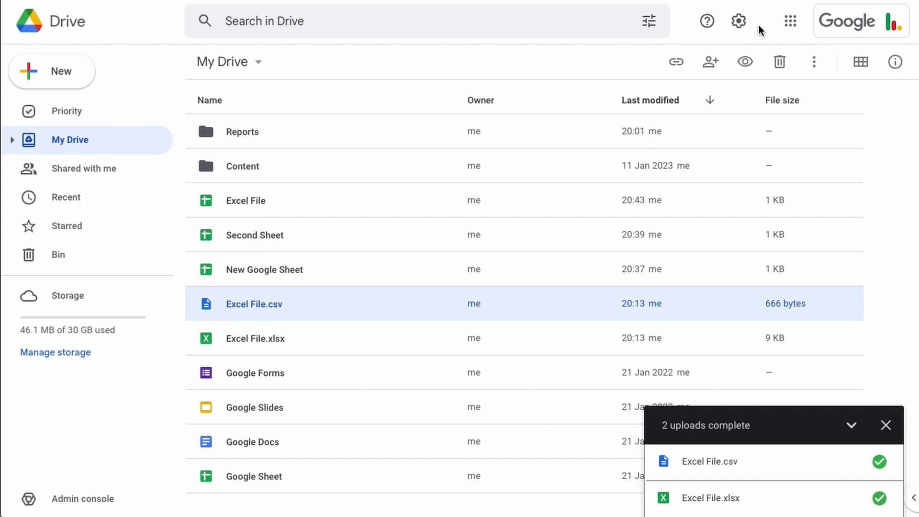
{"action": "left_click", "coordinate": [740, 24]}
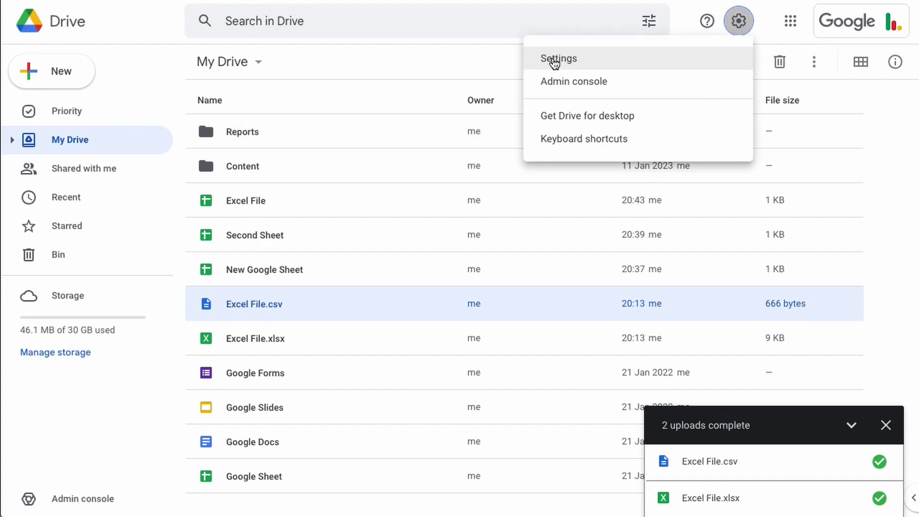
{"action": "left_click", "coordinate": [570, 62]}
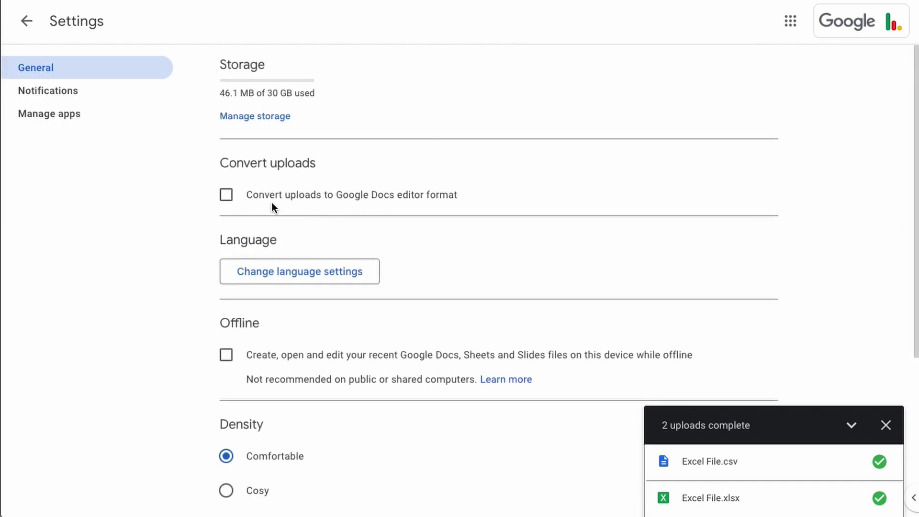
{"action": "left_click", "coordinate": [226, 195]}
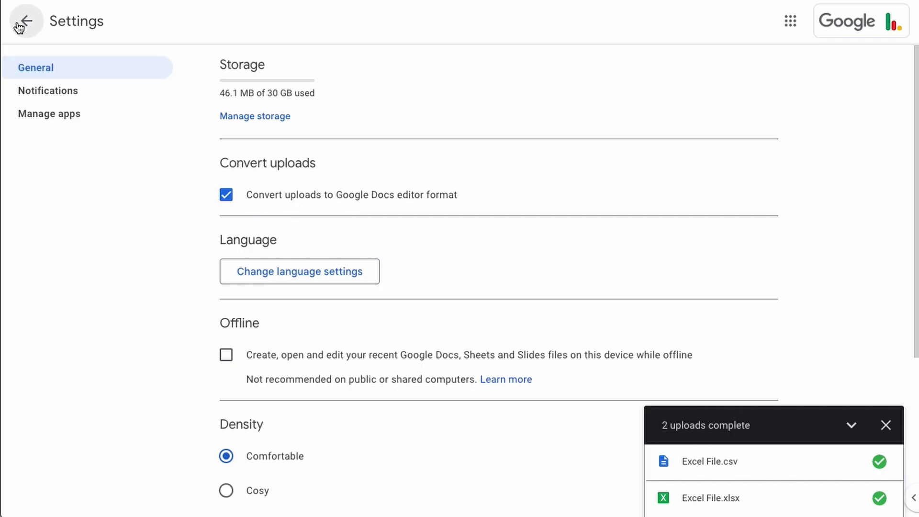
Step: Re-upload the CSV to My Drive so it becomes the Google Sheet Excel File (1)
{"action": "left_click", "coordinate": [23, 23]}
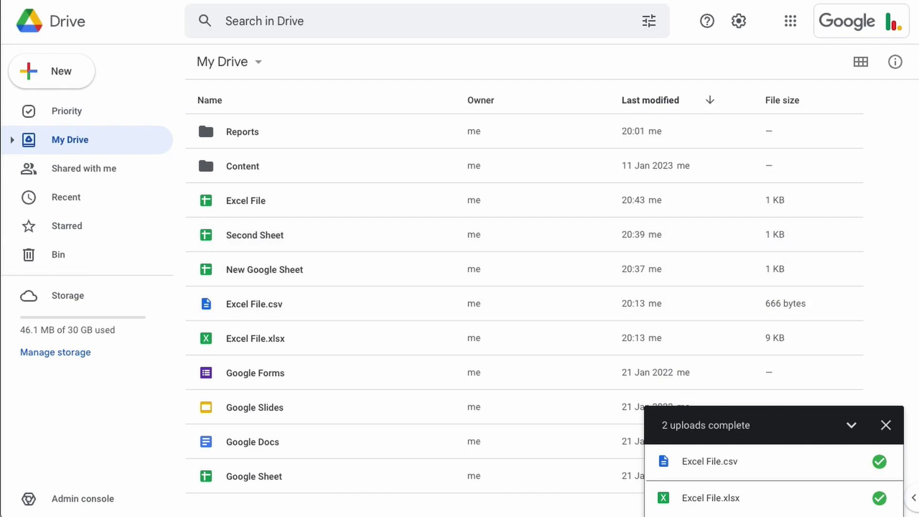
{"action": "left_click_drag", "start_coordinate": [918, 290], "coordinate": [408, 286]}
{"action": "left_click", "coordinate": [307, 201]}
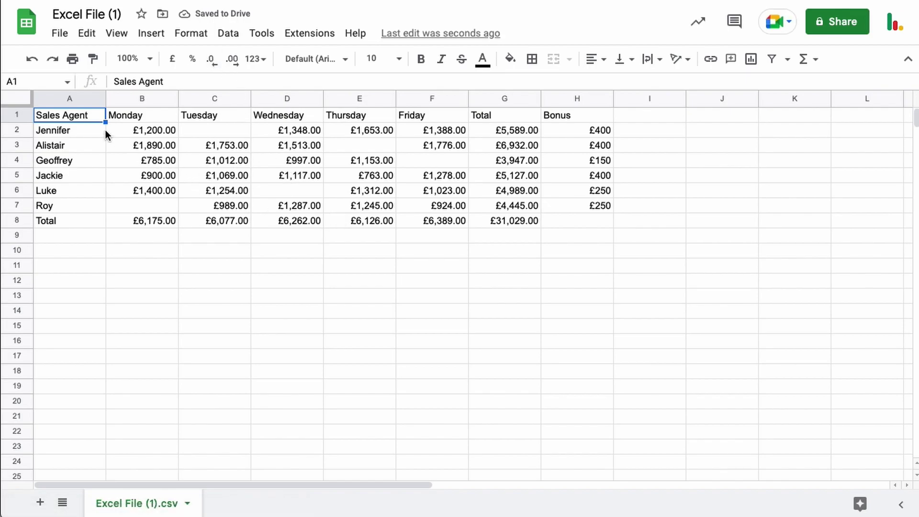
Step: Select the sales table through G8 and rename the sheet tab to 'Excel File', dropping the csv extension
{"action": "left_click_drag", "start_coordinate": [91, 118], "coordinate": [513, 214]}
{"action": "left_click", "coordinate": [508, 221]}
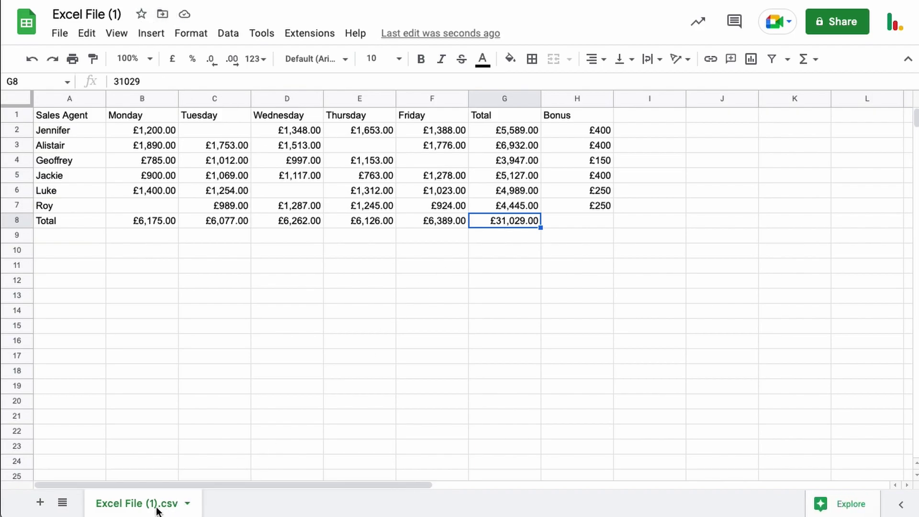
{"action": "left_click", "coordinate": [174, 512]}
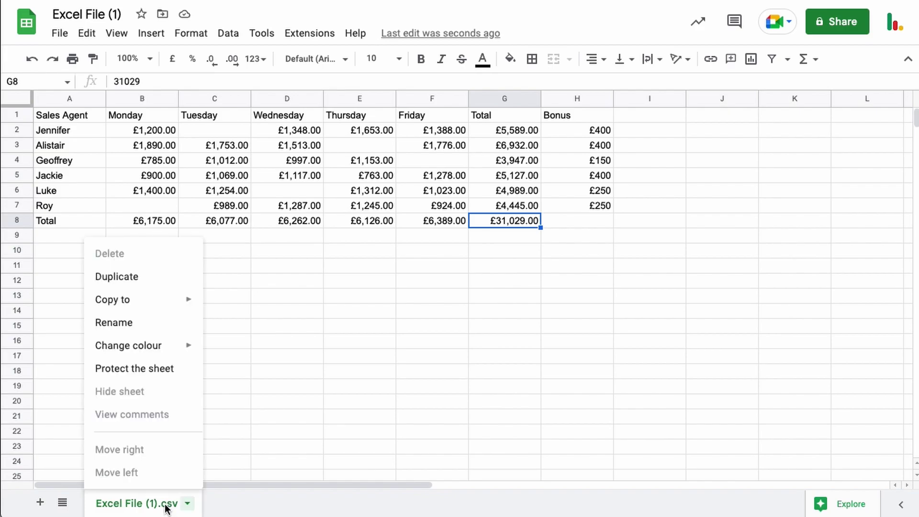
{"action": "left_click", "coordinate": [175, 508]}
{"action": "left_click", "coordinate": [151, 505]}
{"action": "left_click", "coordinate": [126, 326]}
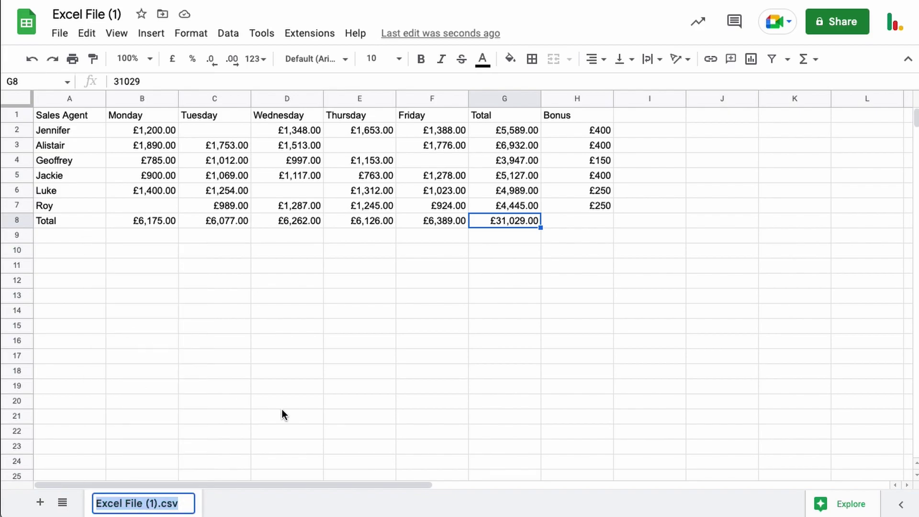
{"action": "key", "text": "Right"}
{"action": "key", "text": "BackSpace"}
{"action": "key", "text": "BackSpace"}
{"action": "key", "text": "BackSpace"}
{"action": "key", "text": "BackSpace"}
{"action": "key", "text": "BackSpace"}
{"action": "key", "text": "BackSpace"}
{"action": "key", "text": "BackSpace"}
{"action": "key", "text": "BackSpace"}
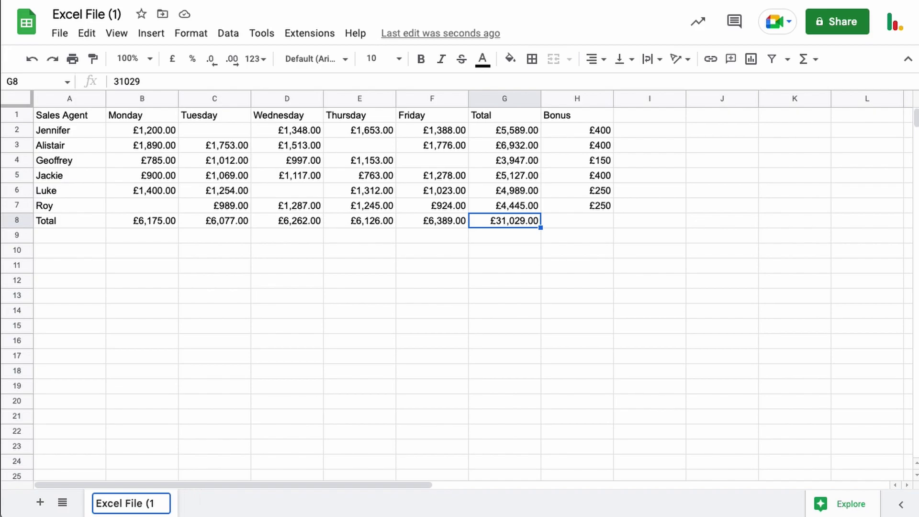
{"action": "key", "text": "Return"}
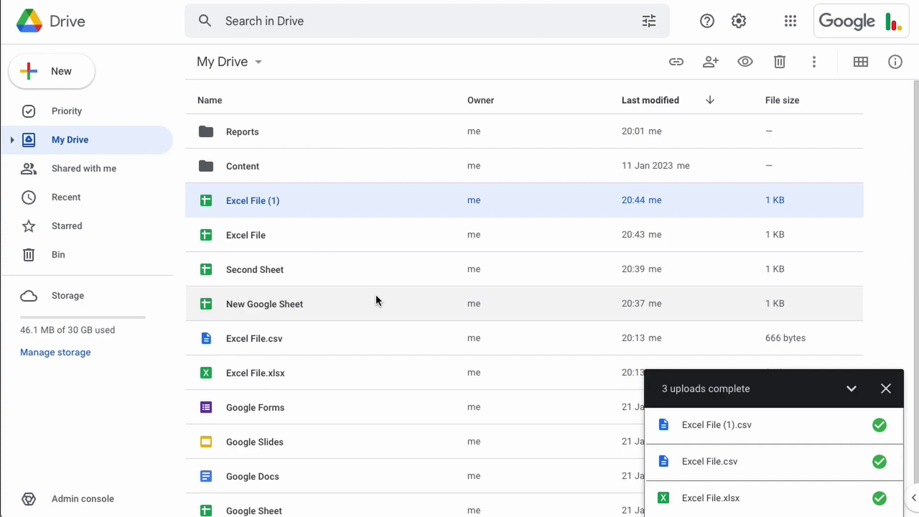
Step: Select the original Excel File.xlsx in the My Drive list
{"action": "left_click", "coordinate": [337, 373]}
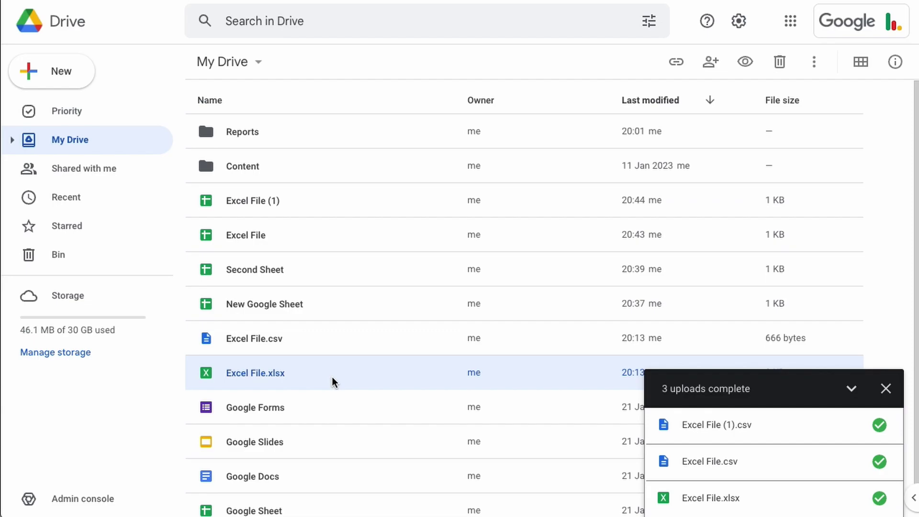